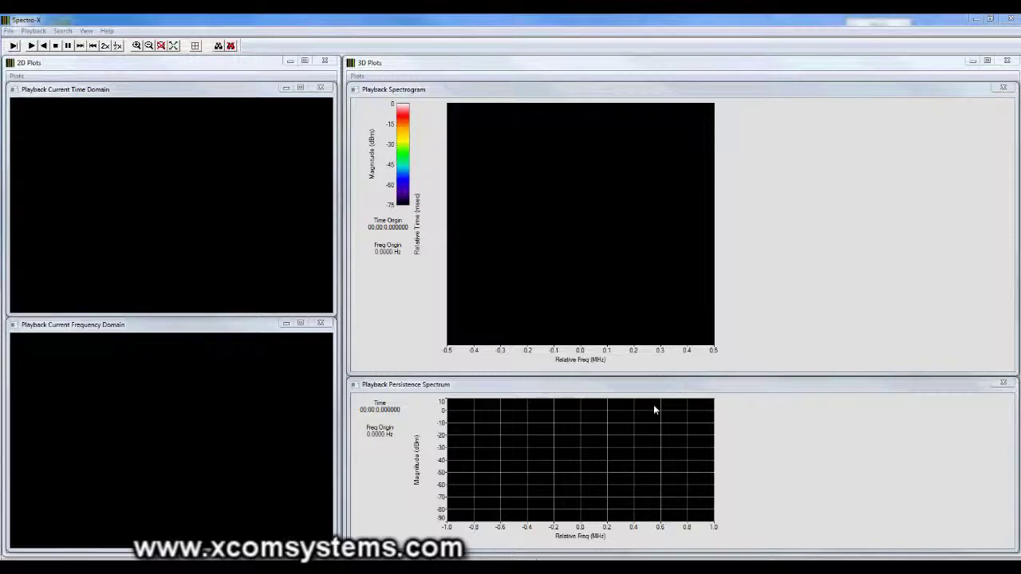
- Review the standard signal search settings, then close them unchanged
click(62, 30)
click(96, 56)
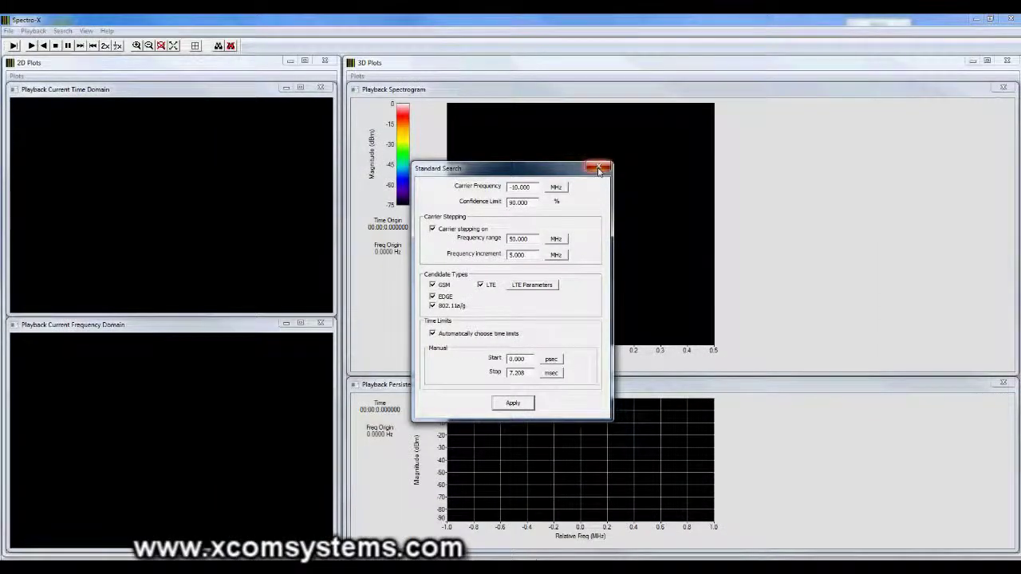
click(598, 169)
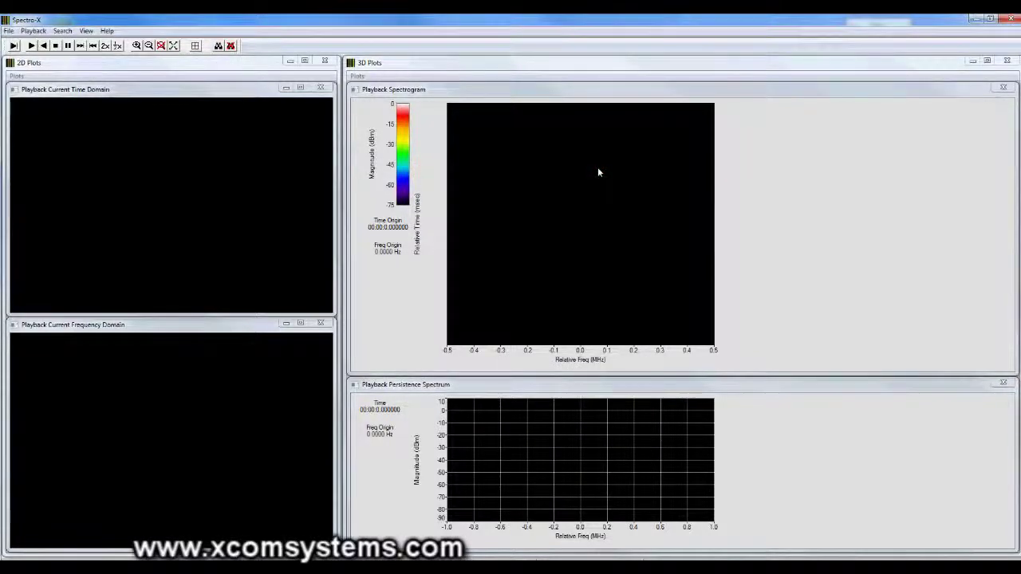
- Play the recorded spectrum until the four plots fill with carriers, then pause it
click(30, 46)
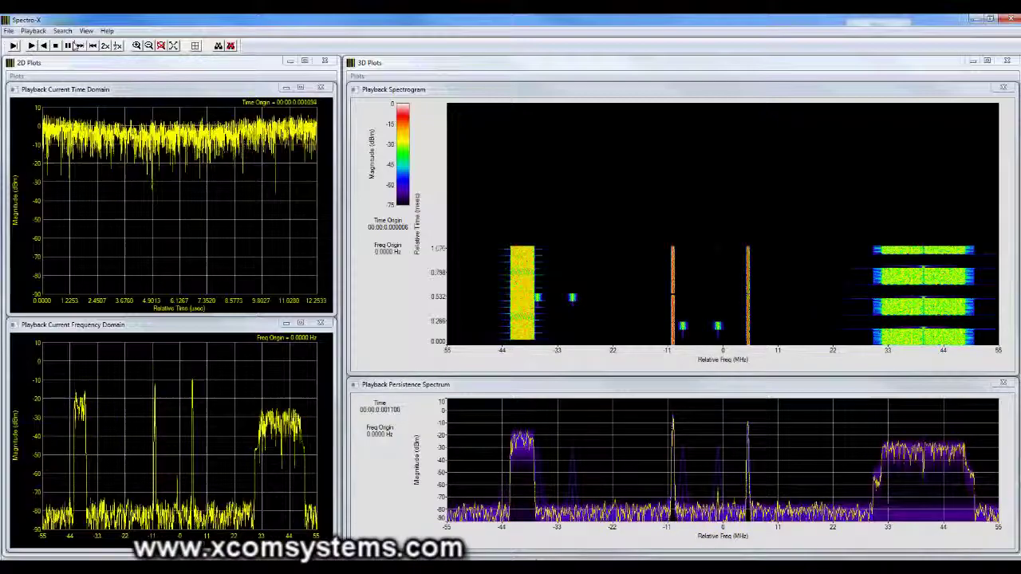
click(69, 46)
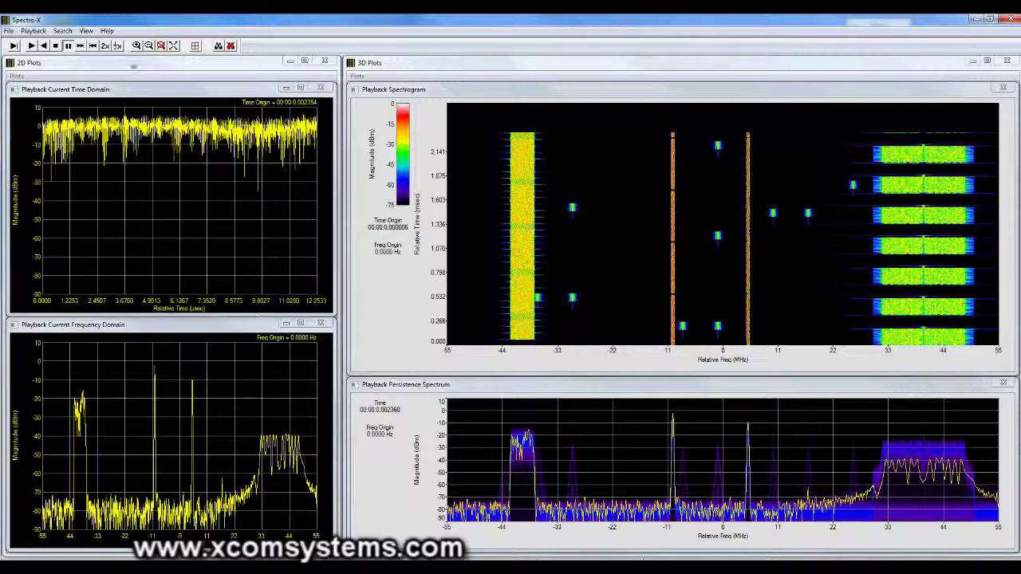
click(53, 31)
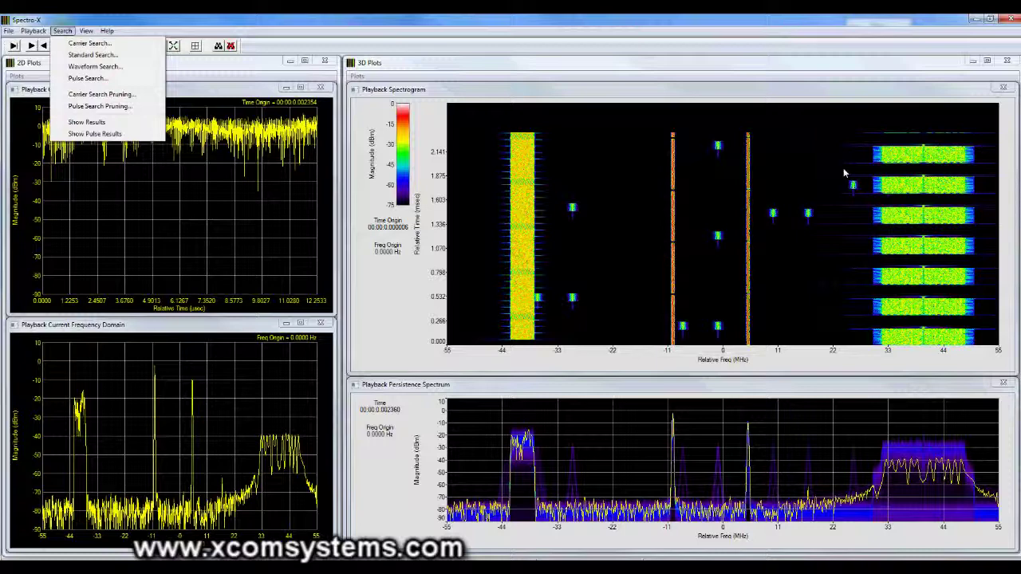
- Dismiss the Search menu and switch to the Zoom In tool
click(211, 67)
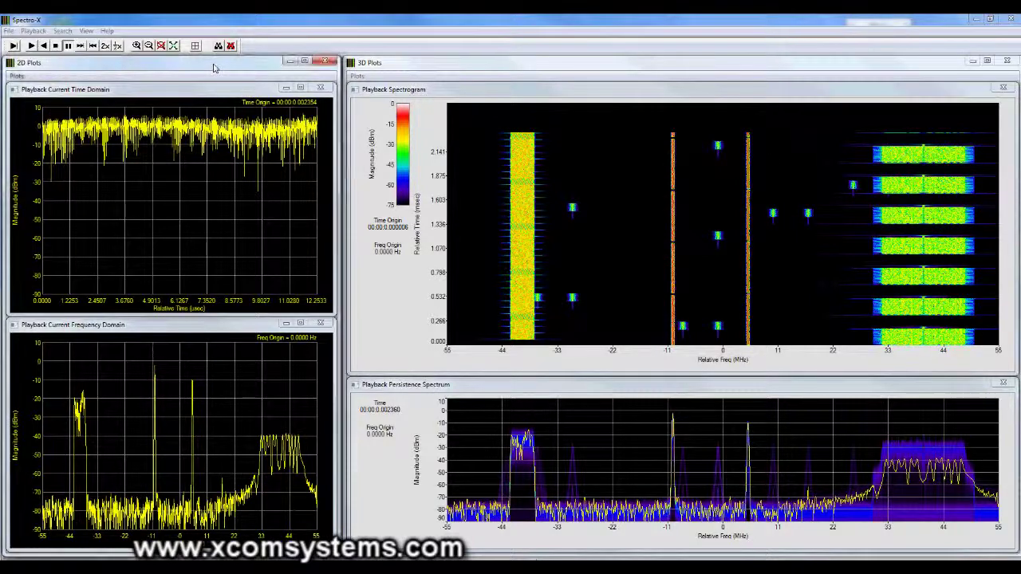
click(136, 46)
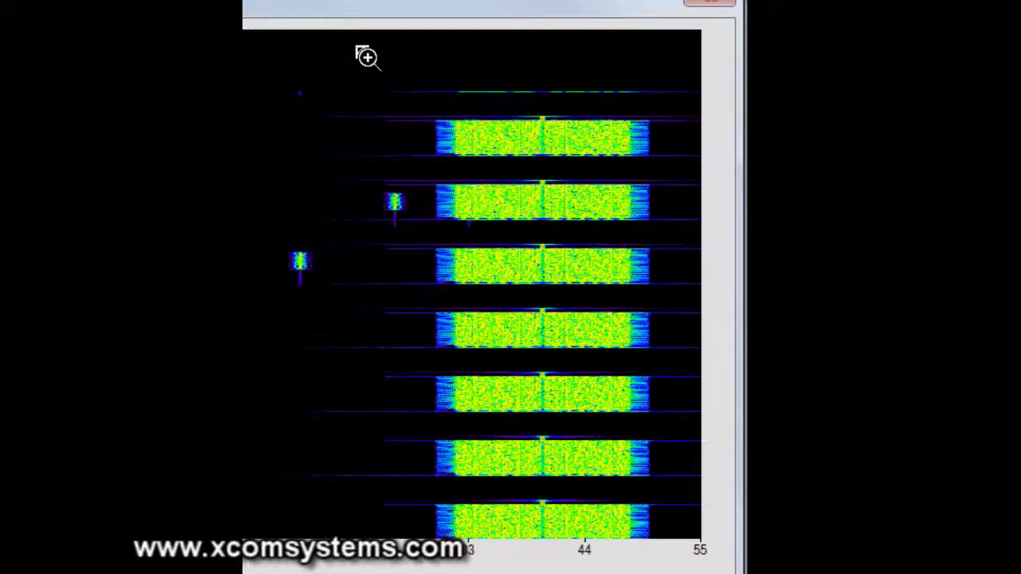
- Zoom the spectrogram onto the eight WLAN bursts, spanning ±15.5 MHz over about 2.5 ms
drag(842, 118, 915, 224)
drag(524, 280, 694, 541)
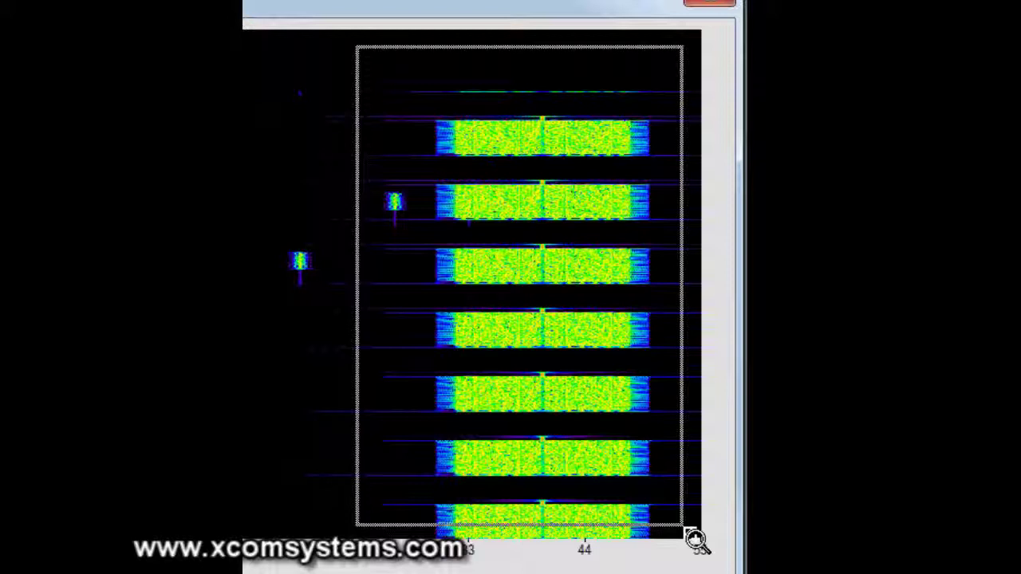
drag(694, 541, 694, 541)
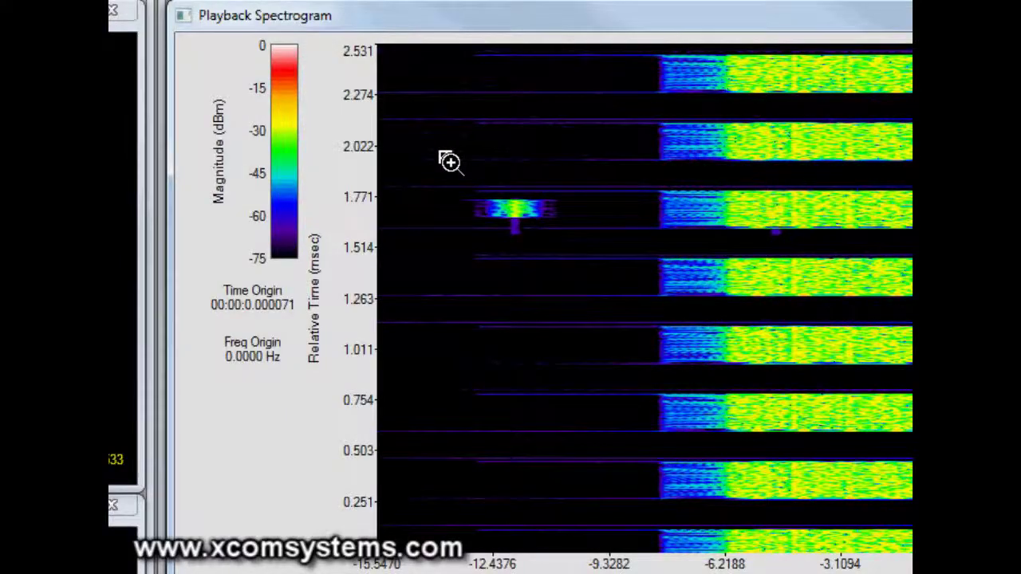
- Zoom further to a ±5.67 MHz, 785 µs slice showing three bursts and a hopper near −3.4 MHz
drag(441, 154, 860, 312)
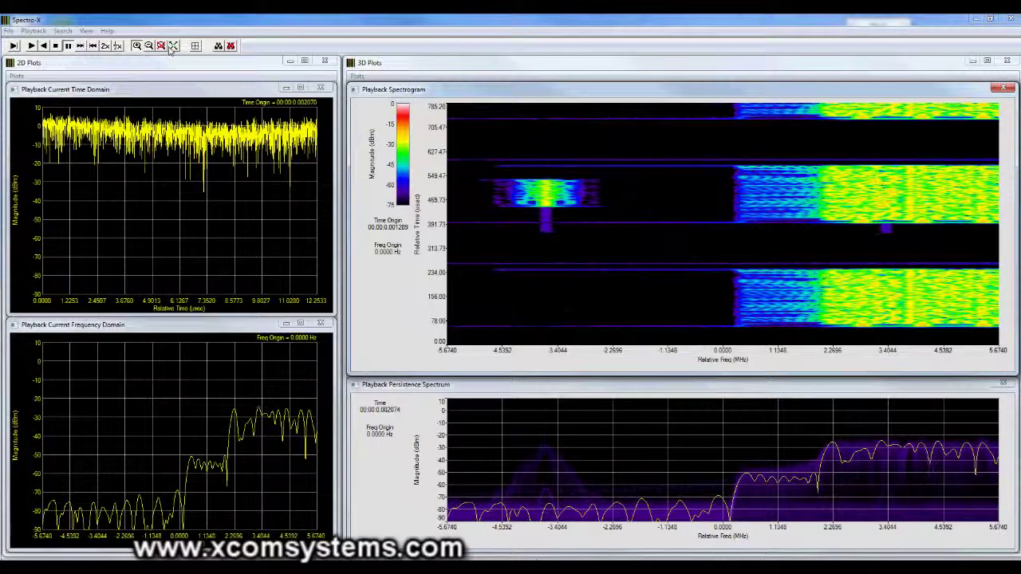
- Enable Marker 1 and place it in the gap between bursts
click(160, 47)
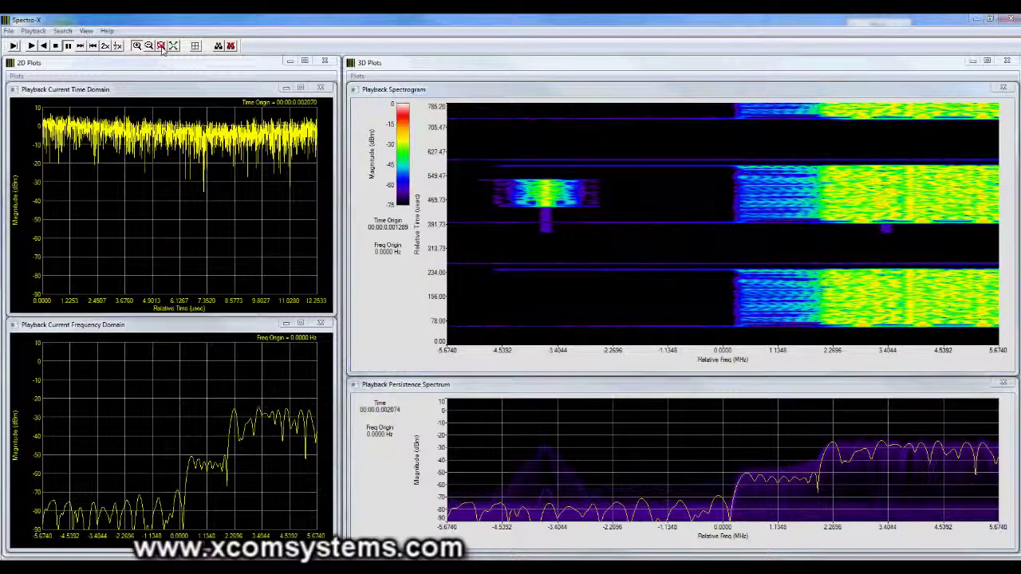
right_click(825, 248)
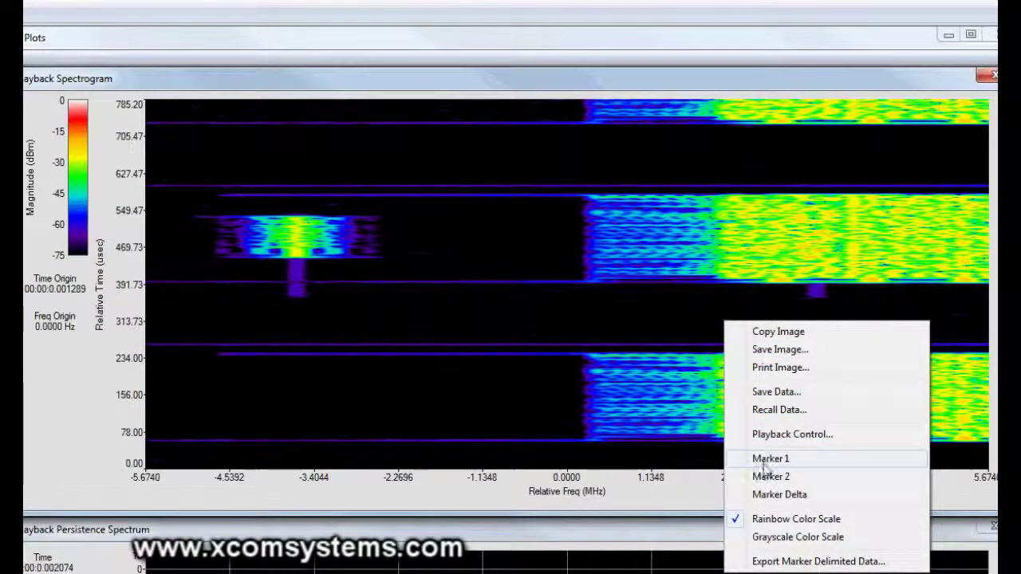
click(766, 458)
click(665, 329)
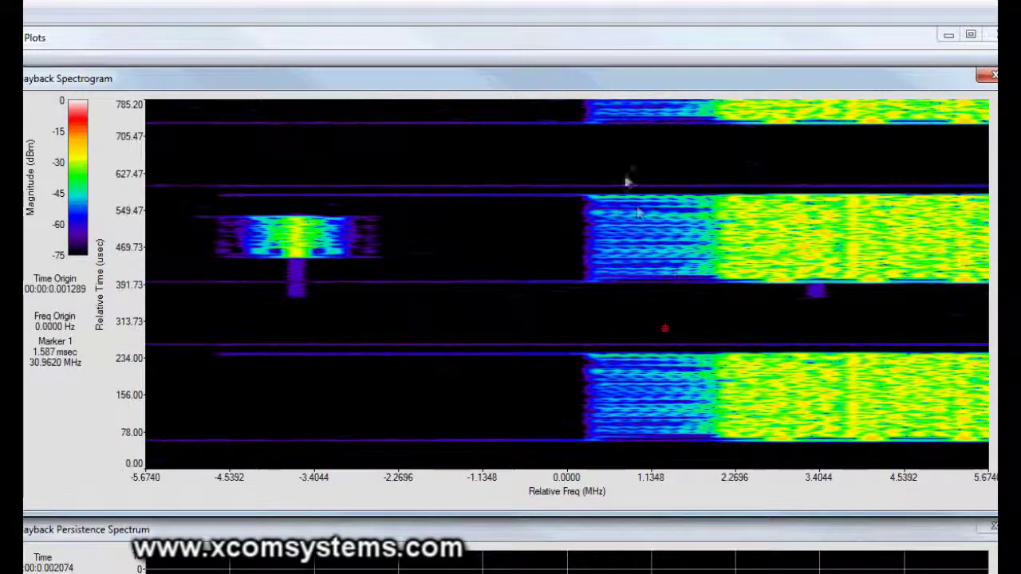
- Enable Marker 2 above the middle burst, giving a −362.267 µs, 54.927 kHz Marker Delta
right_click(626, 145)
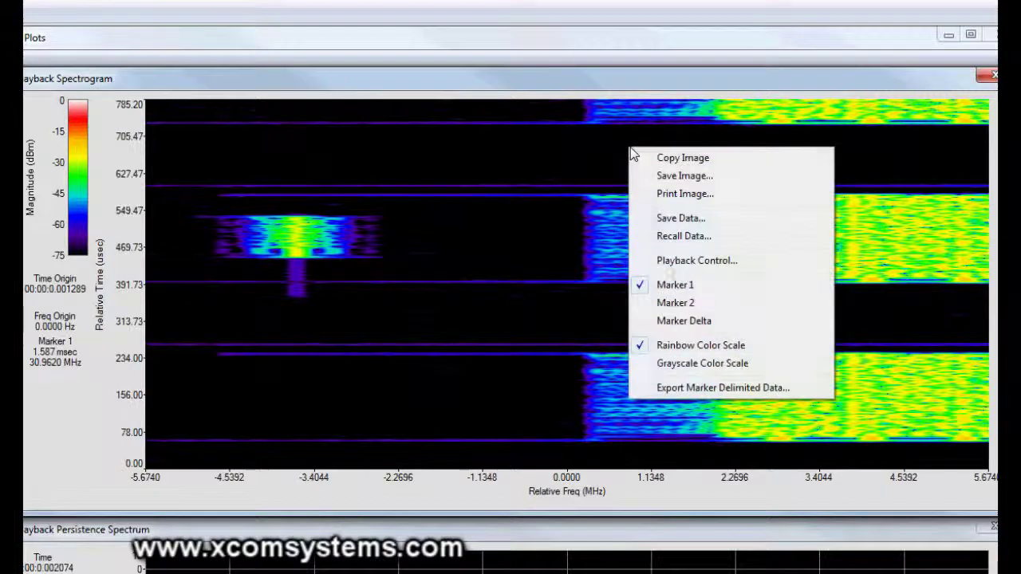
click(671, 309)
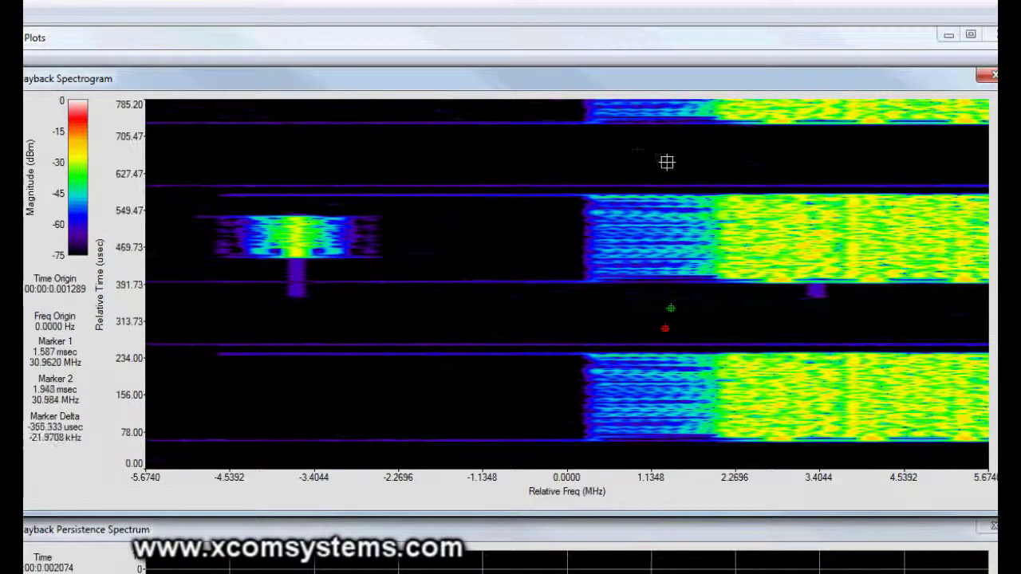
click(661, 159)
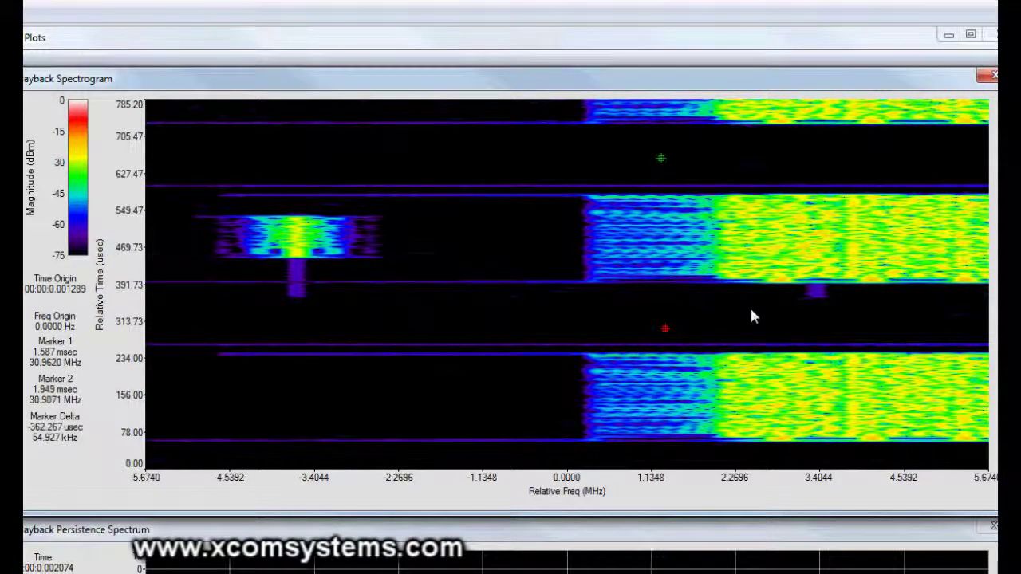
right_click(751, 310)
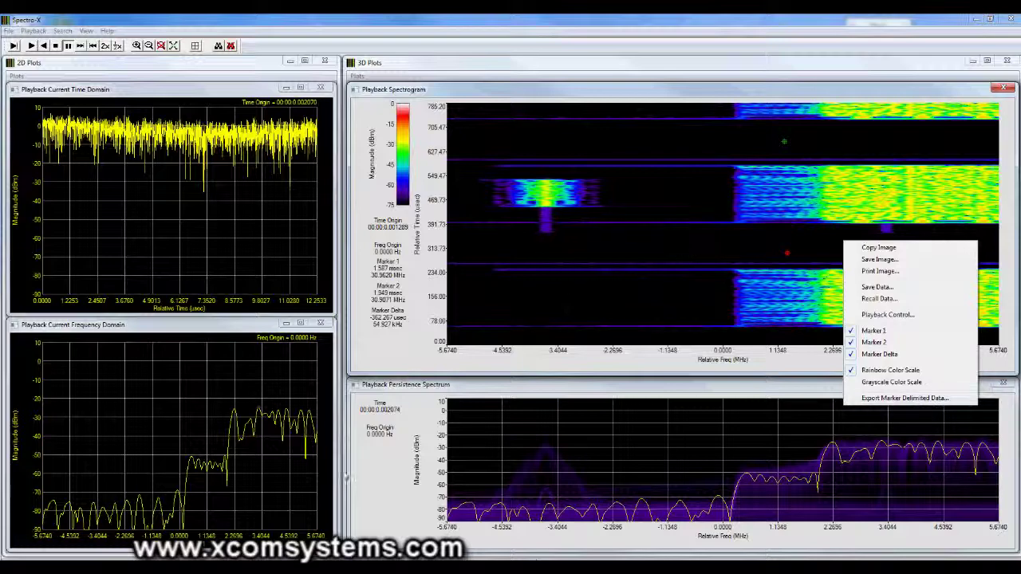
- Export the marker-delimited data to 89600 VSA and move its window down to reveal the plots
click(307, 484)
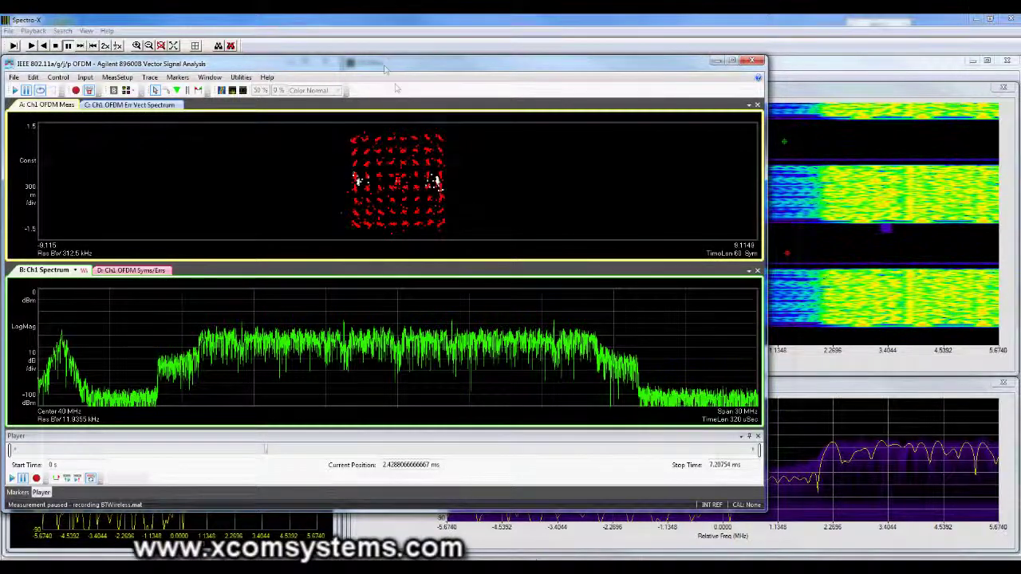
drag(387, 69, 588, 352)
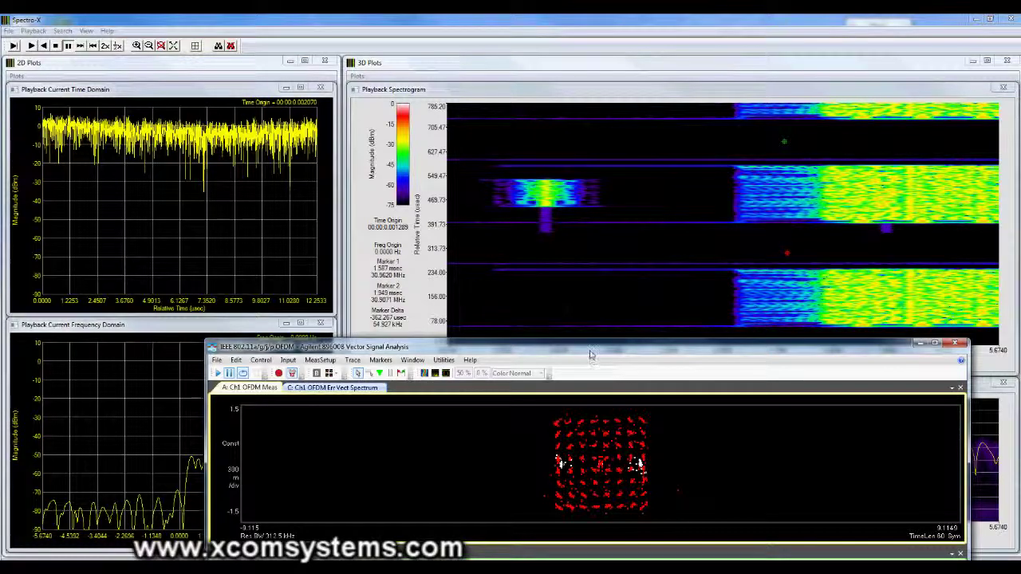
- Raise the VSA window and confirm the IEEE 802.11a/g/j/p OFDM measurement type
drag(590, 349, 432, 69)
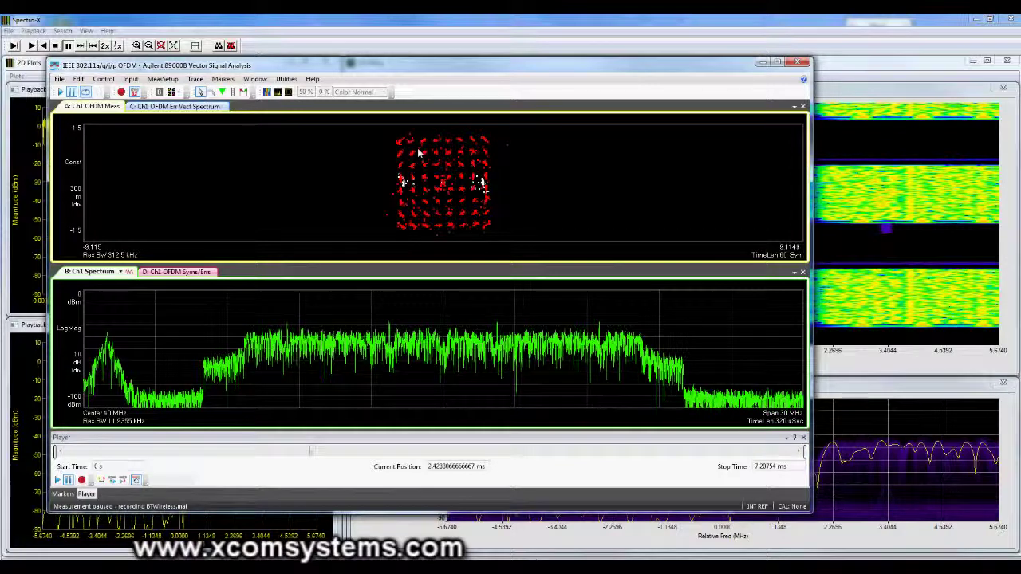
click(164, 81)
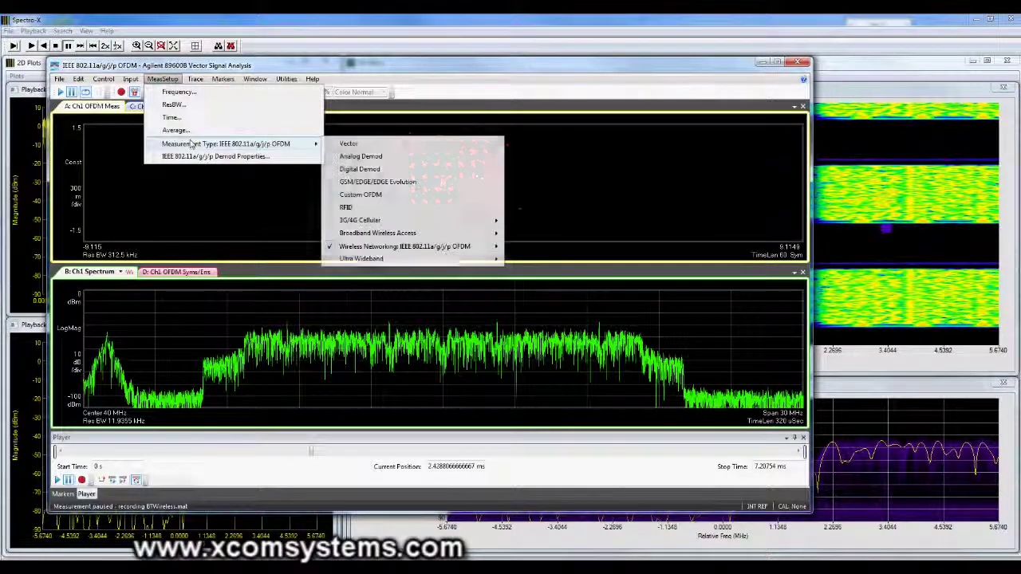
mouse_move(192, 143)
mouse_move(417, 250)
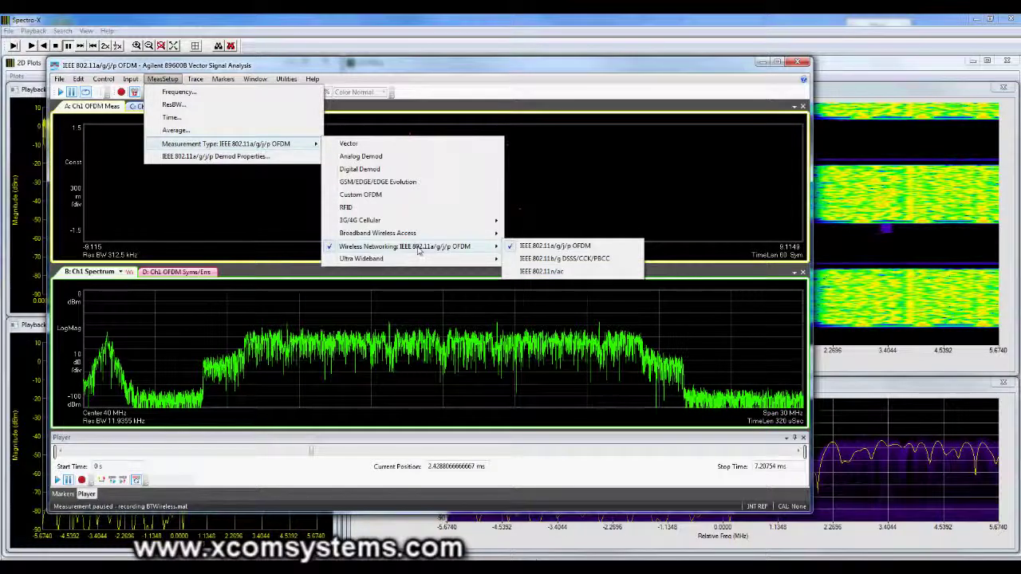
click(594, 196)
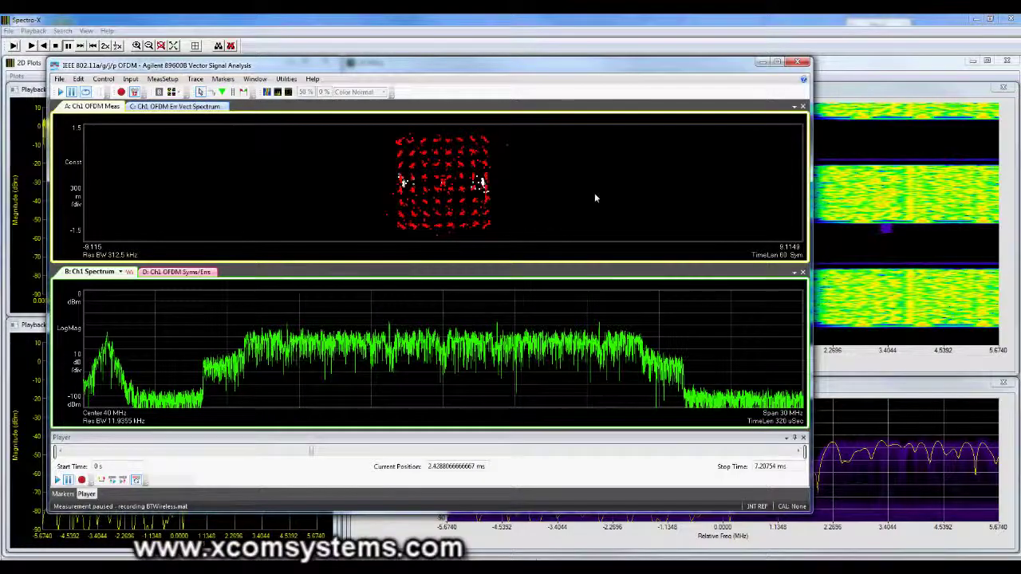
drag(437, 67, 593, 387)
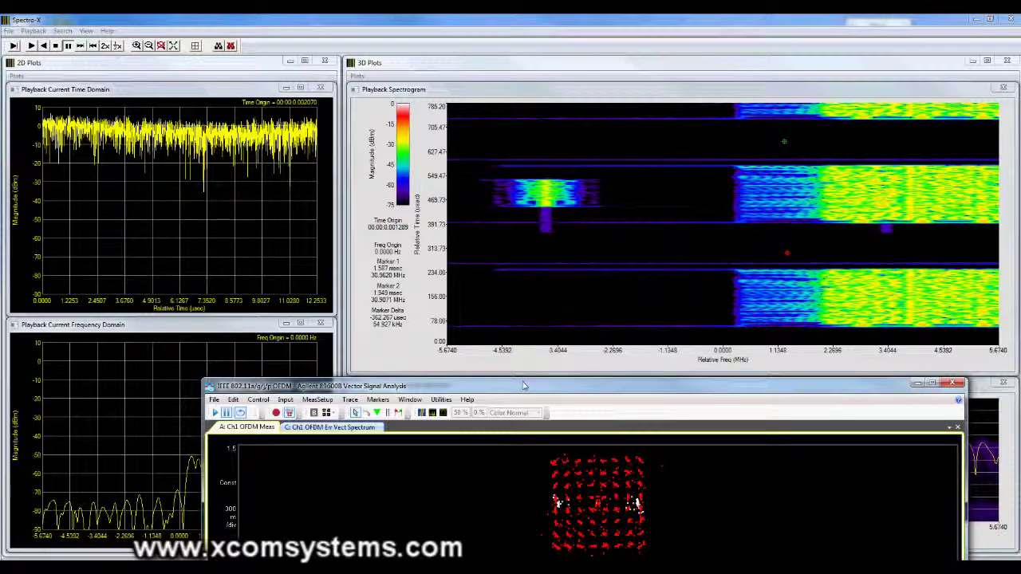
drag(523, 386, 399, 75)
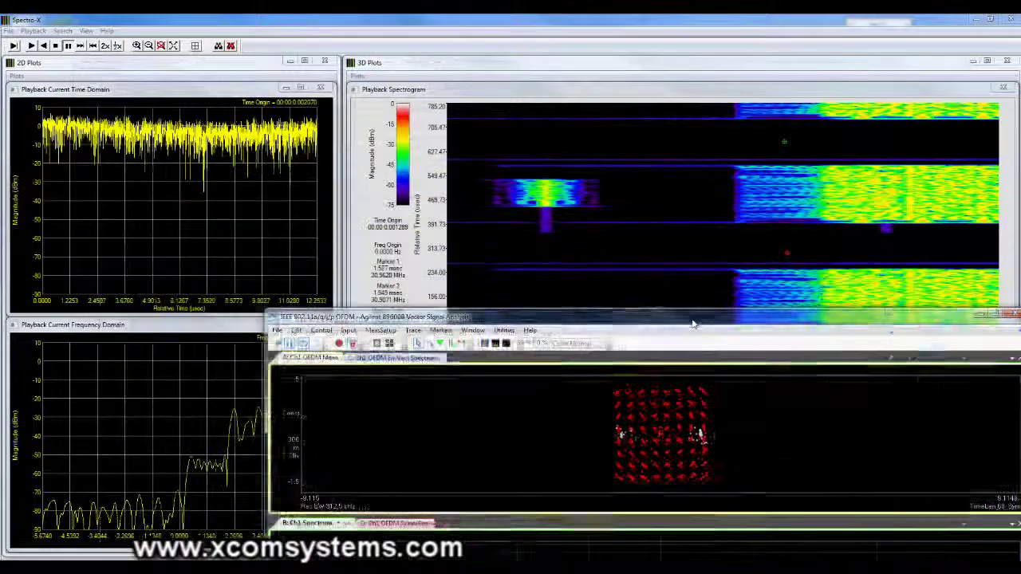
drag(682, 364, 692, 323)
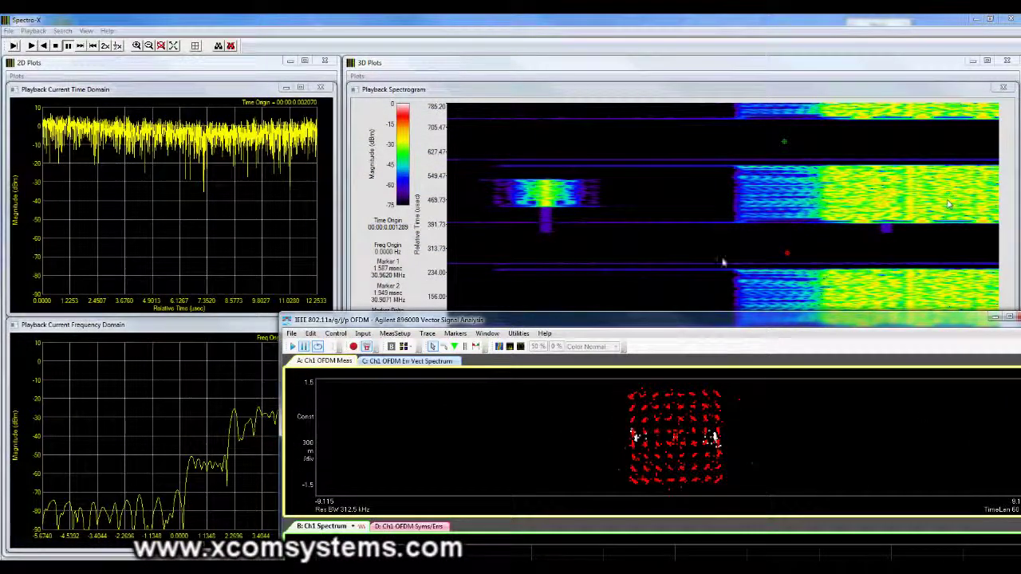
drag(625, 313, 618, 241)
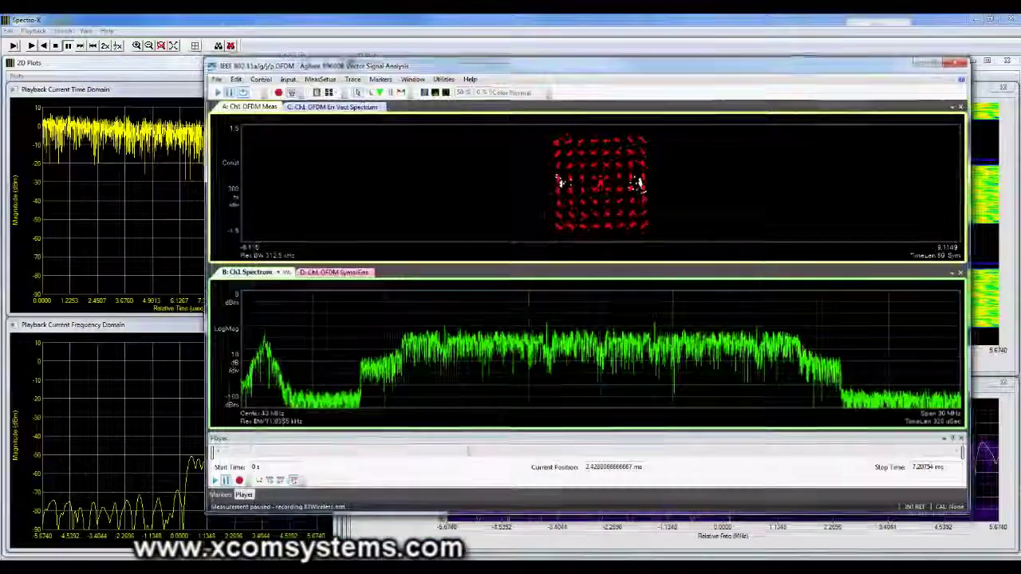
- Lower the VSA window, scrub the player back to 900 µs, then forward to about 1.39 ms
drag(487, 62, 576, 324)
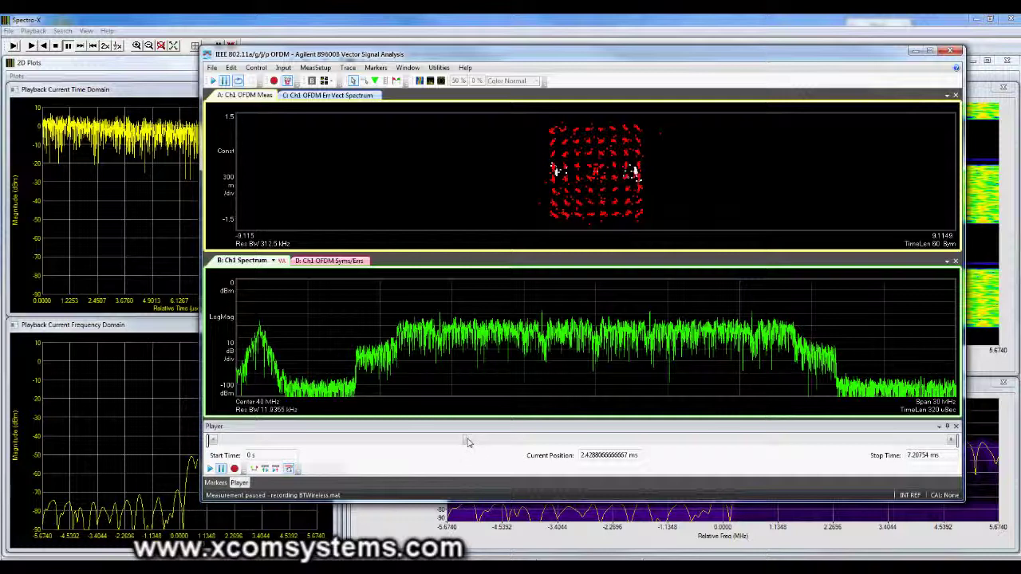
drag(466, 443, 312, 438)
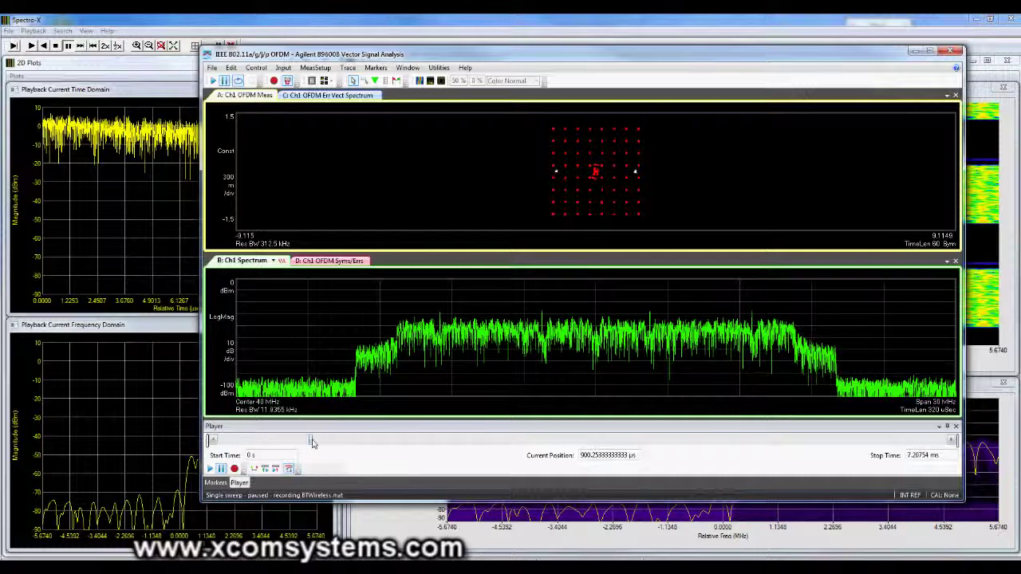
drag(311, 443, 359, 446)
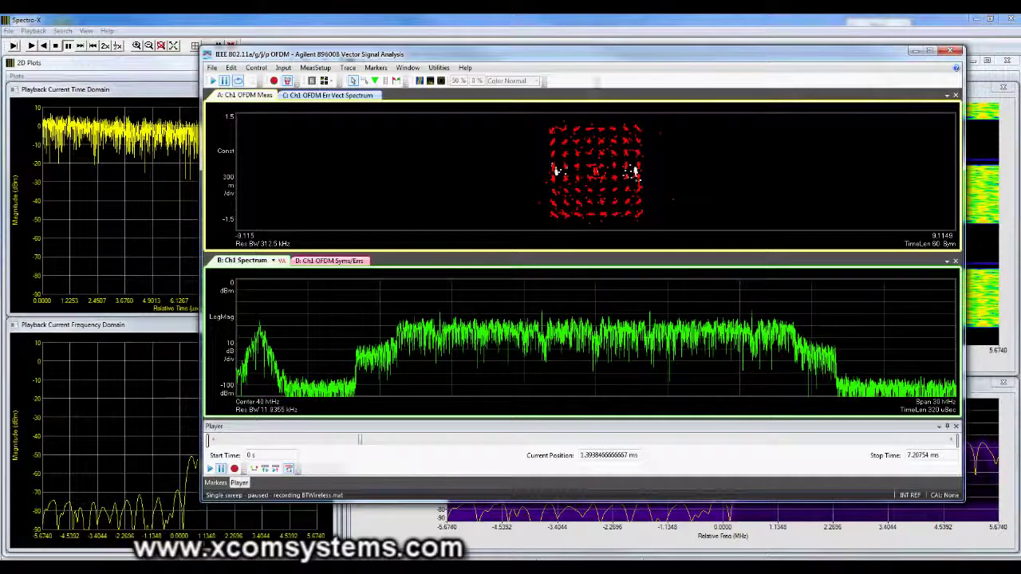
- Position the VSA window beside the spectrogram to compare, then close the analyzer
drag(597, 54, 643, 274)
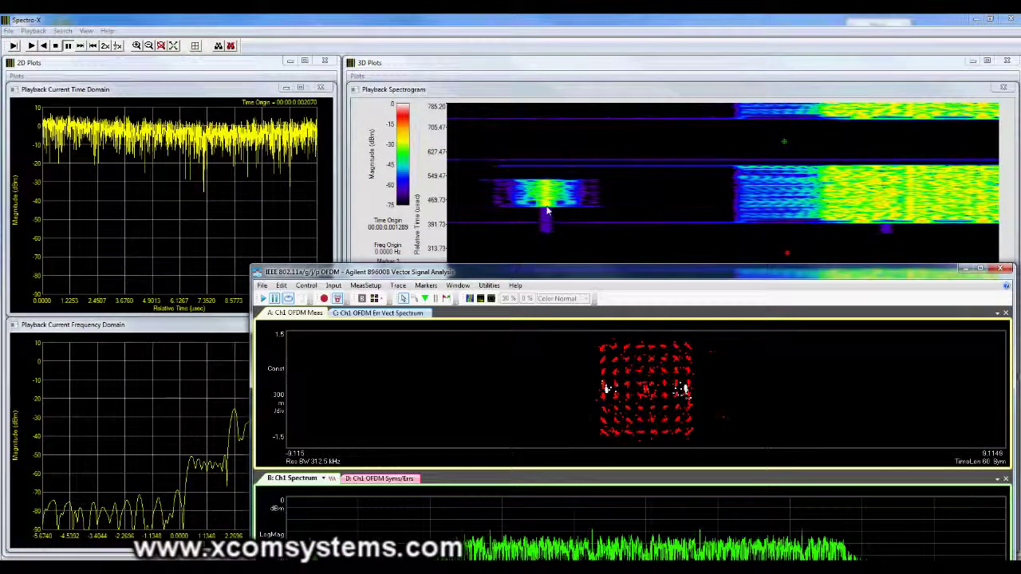
drag(555, 272, 421, 87)
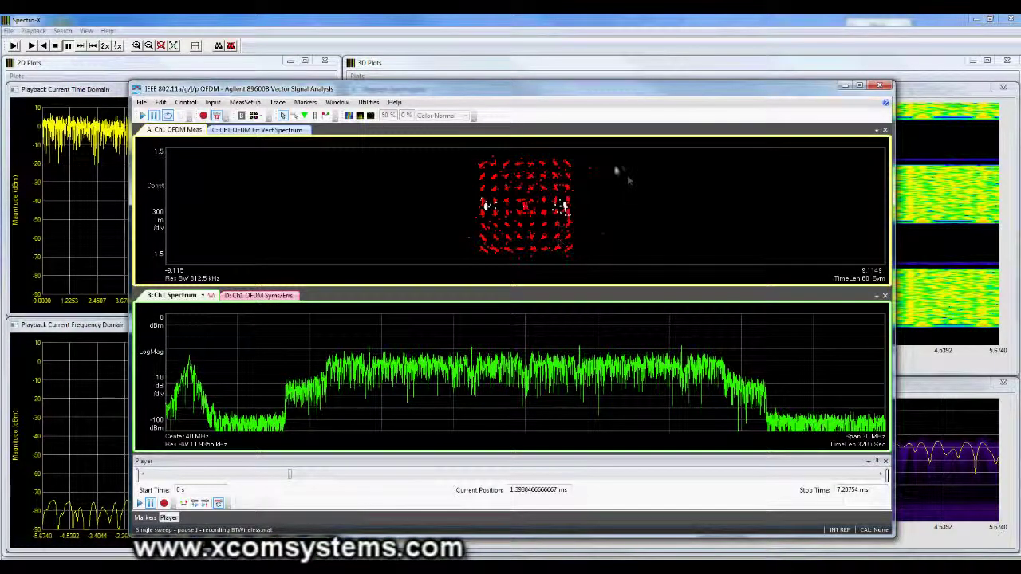
drag(708, 89, 549, 108)
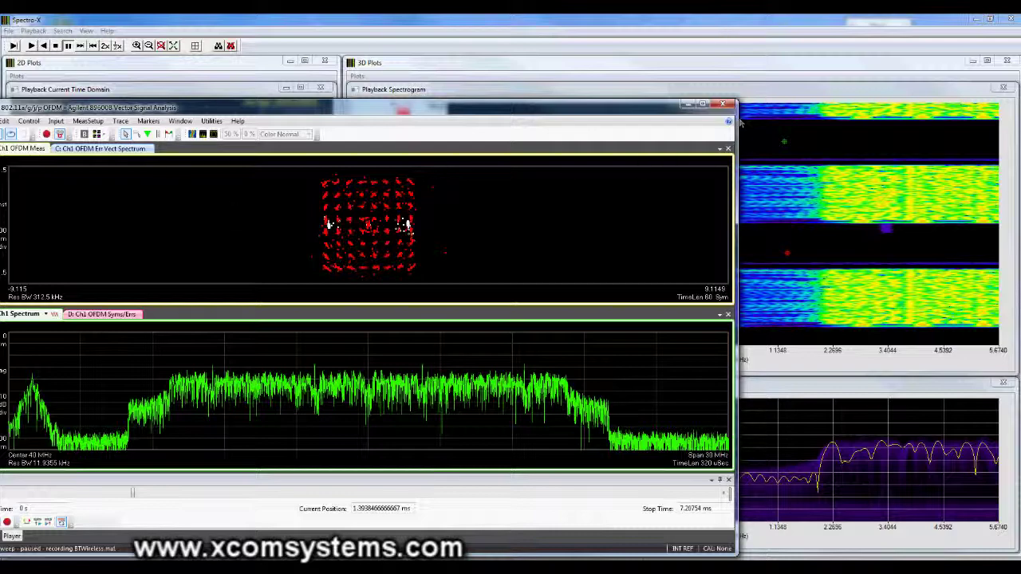
click(722, 105)
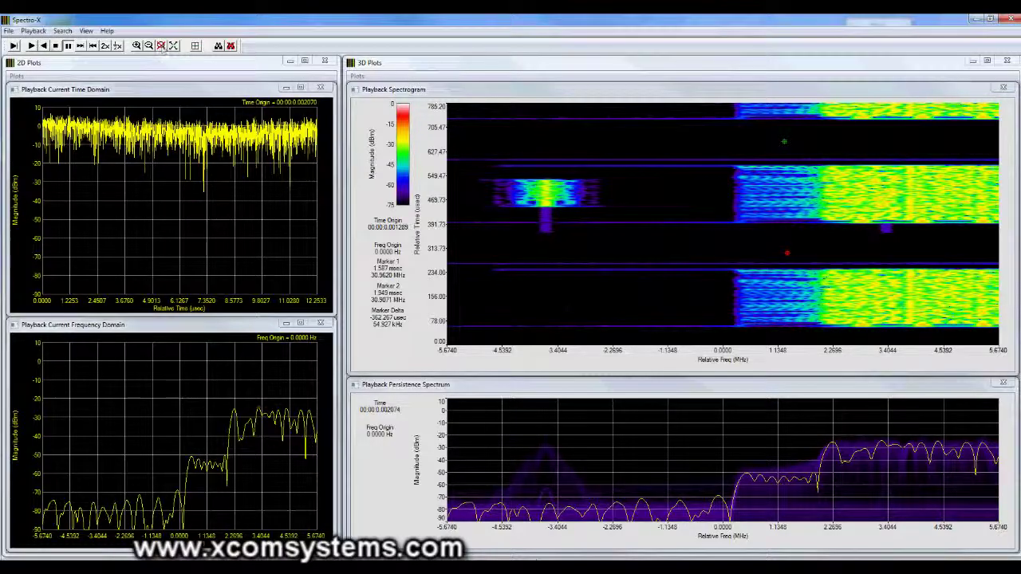
- Resume playback until the ±55 MHz view shows the hopper bursts, then pause near 4.5 ms
click(68, 46)
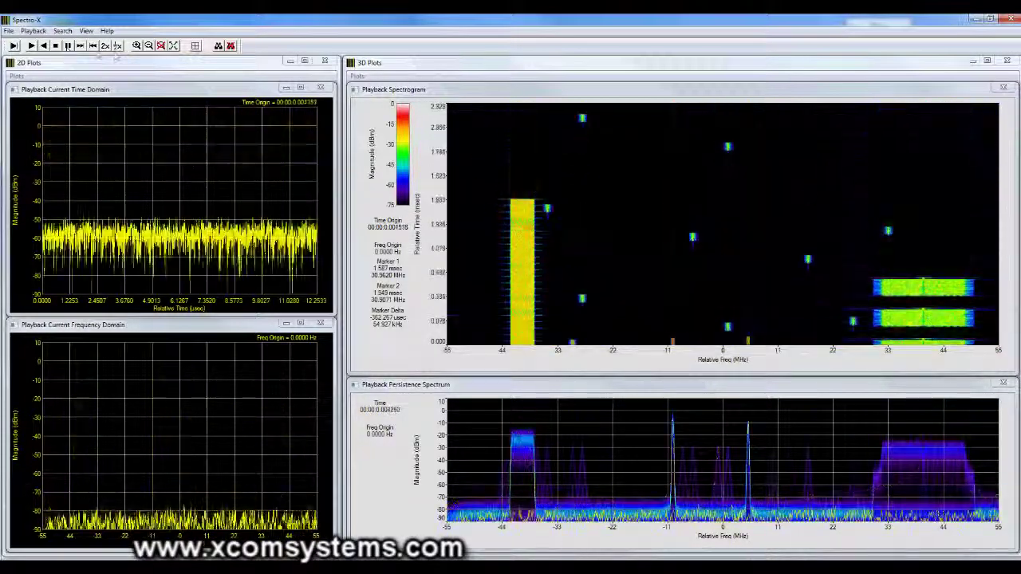
click(71, 48)
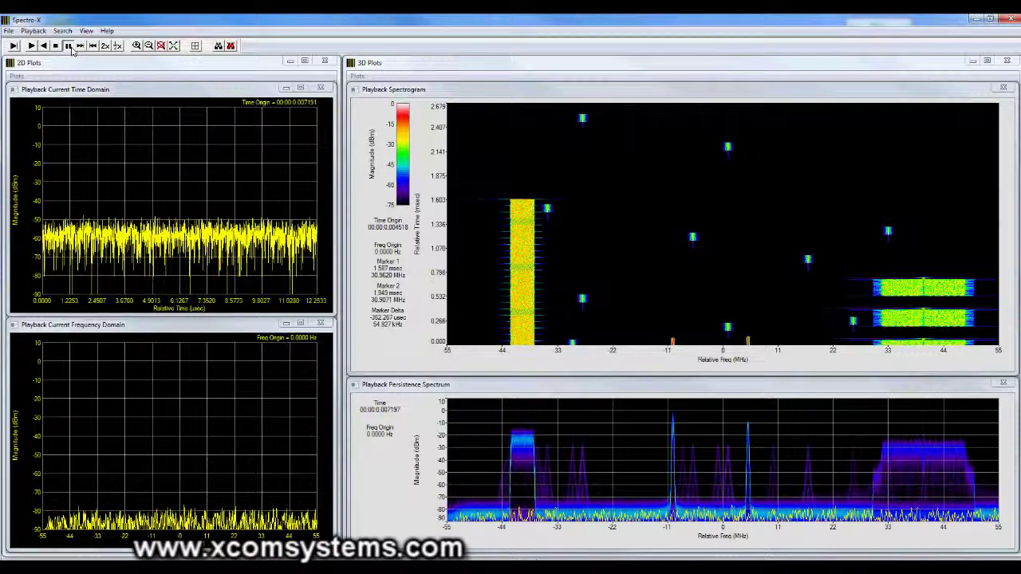